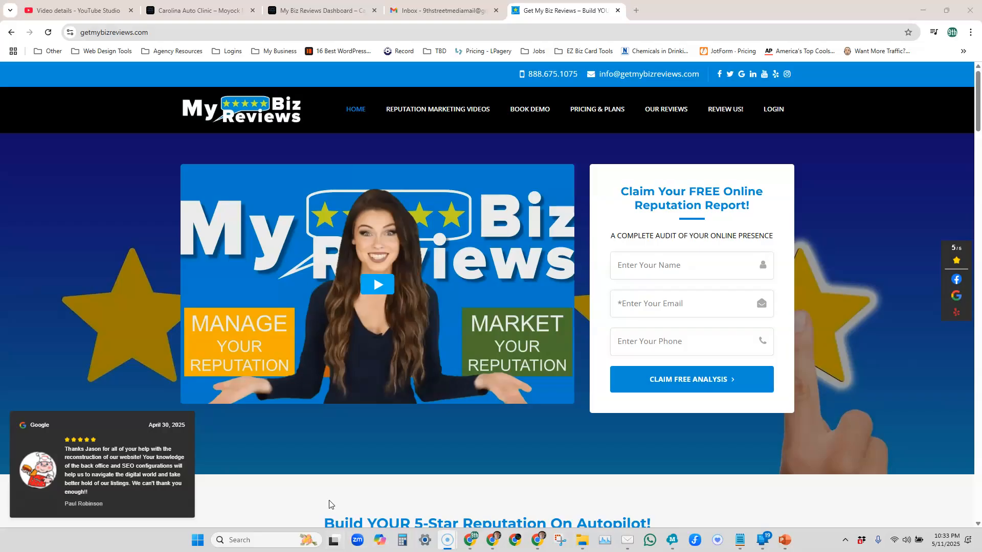
Step: Switch to Mailbird and copy the temporary password from the My Biz Reviews Platform invitation email
click(625, 540)
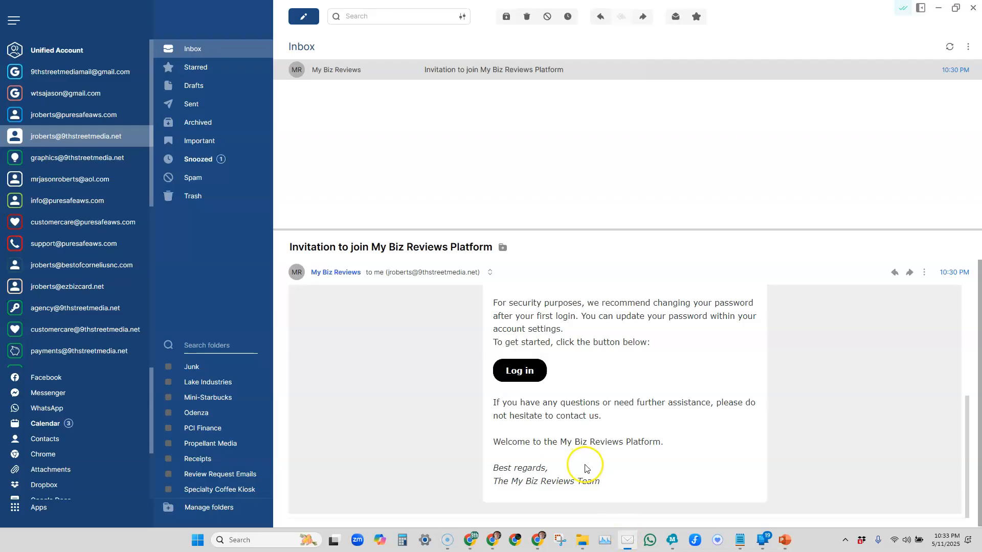
scroll(583, 422, up, 1)
scroll(583, 422, up, 3)
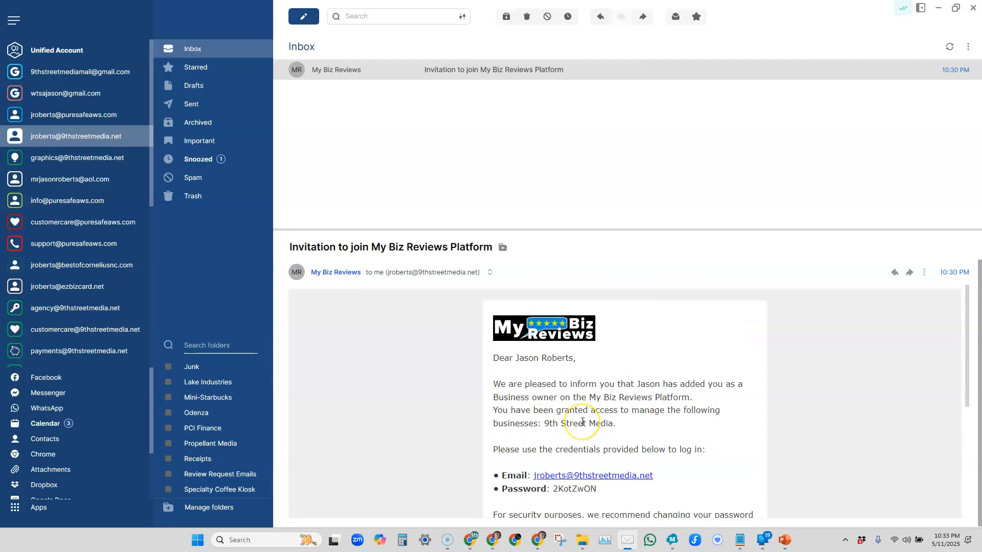
scroll(582, 422, down, 1)
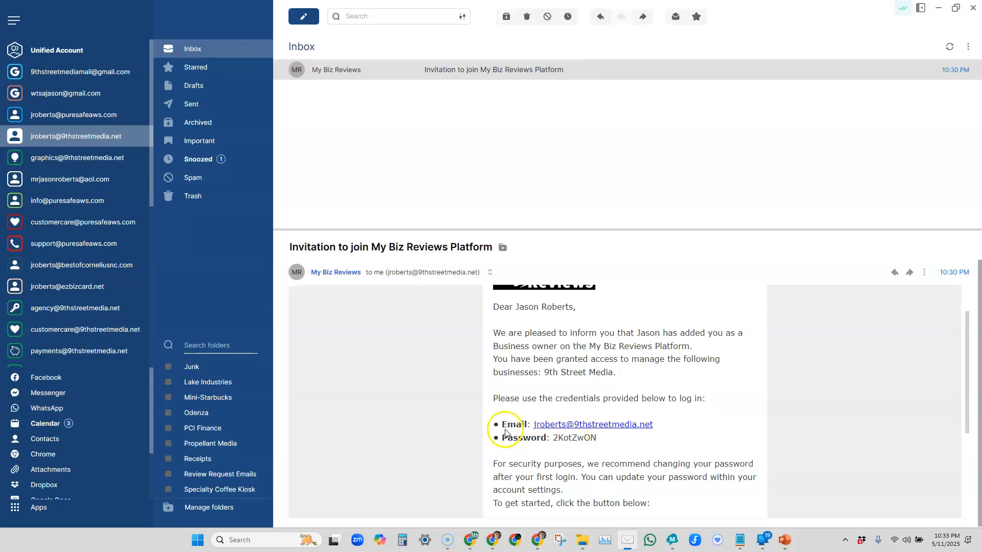
drag(552, 437, 579, 438)
click(600, 437)
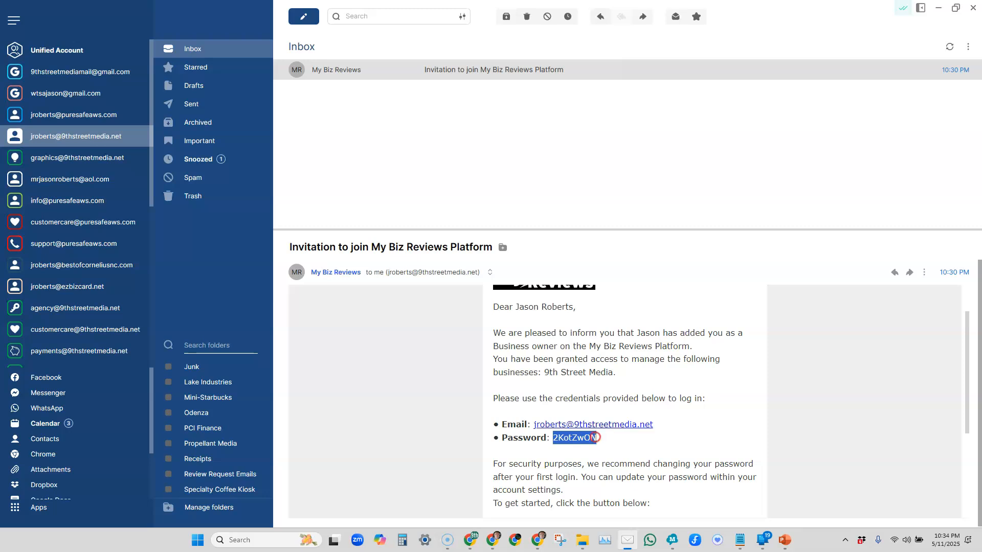
right_click(585, 440)
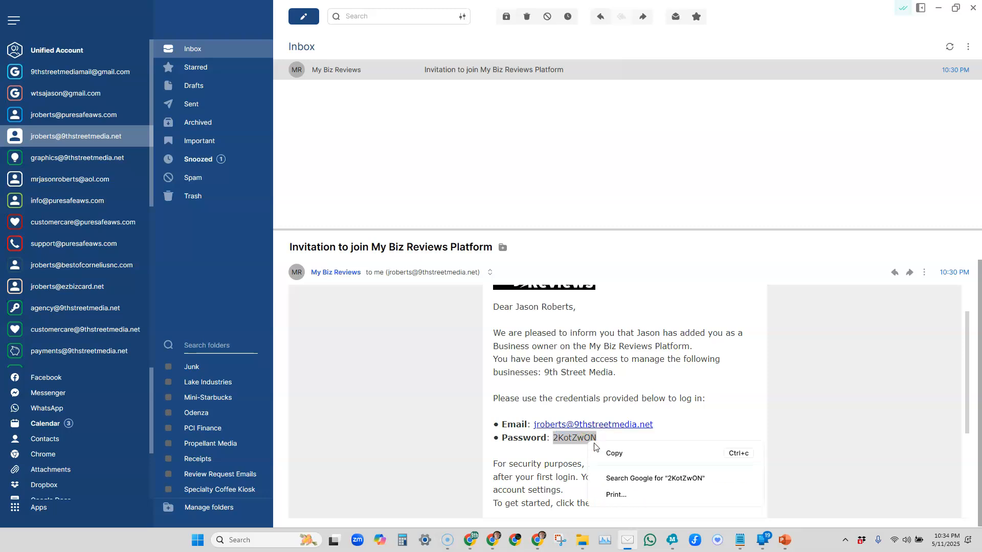
click(613, 453)
Step: Open the platform's login page from the invitation email and close the old My Biz Reviews website tab
scroll(601, 450, down, 2)
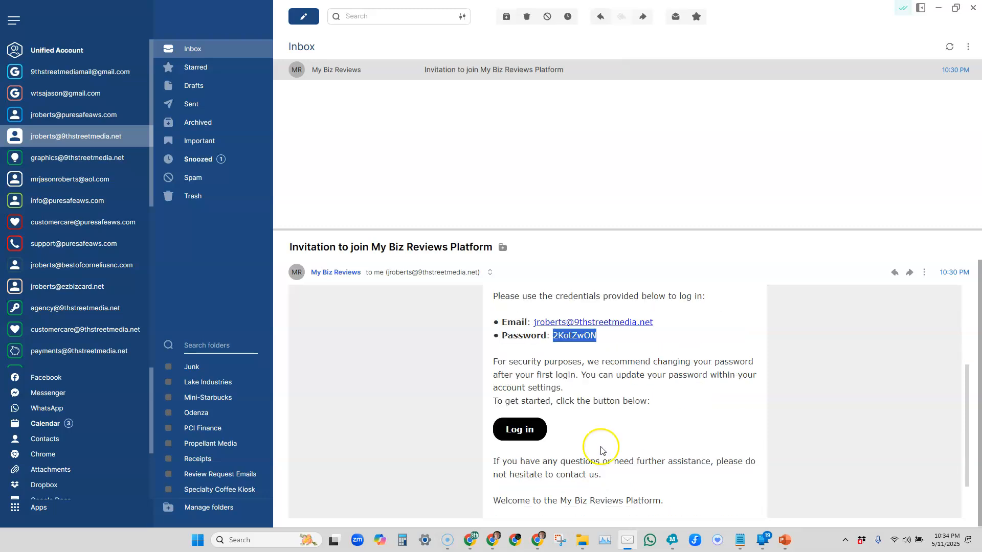
click(526, 429)
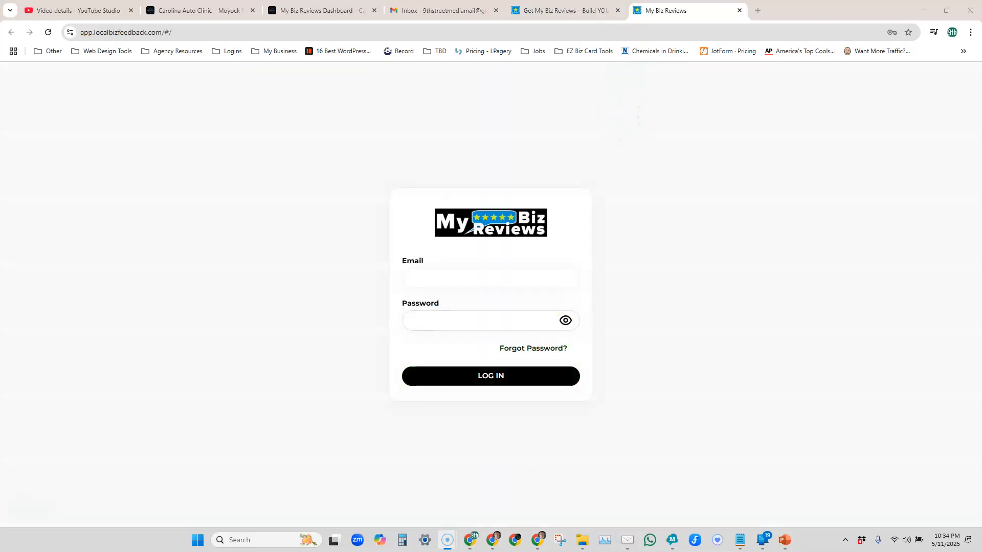
click(617, 10)
Step: Log in to My Biz Reviews with the business owner's email and the copied temporary password
click(473, 278)
text(jas)
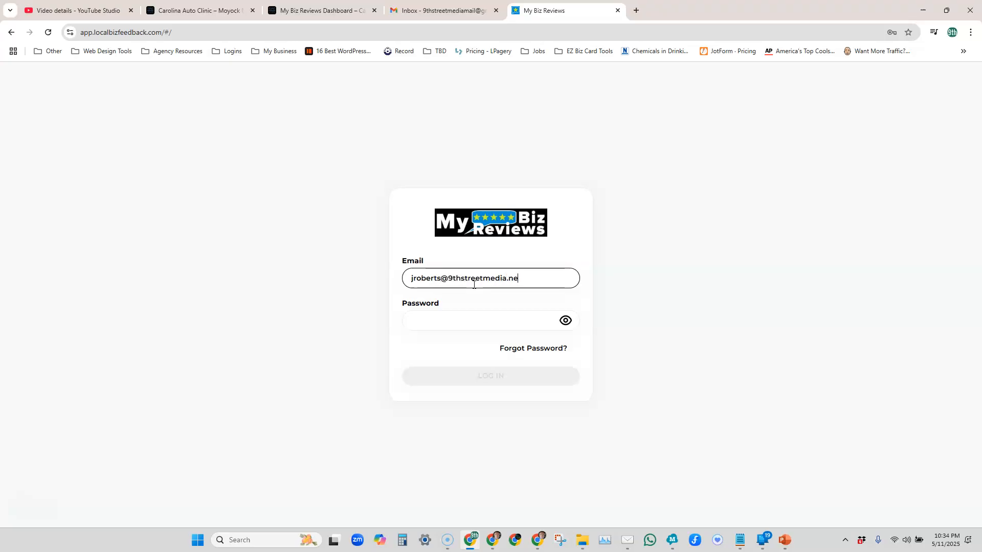
key(Tab)
key(ctrl+v)
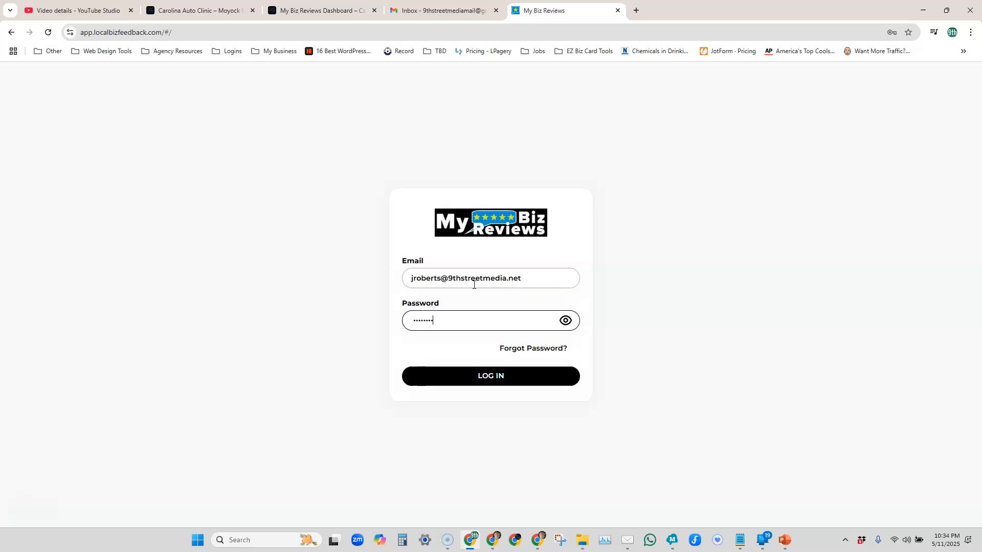
click(471, 379)
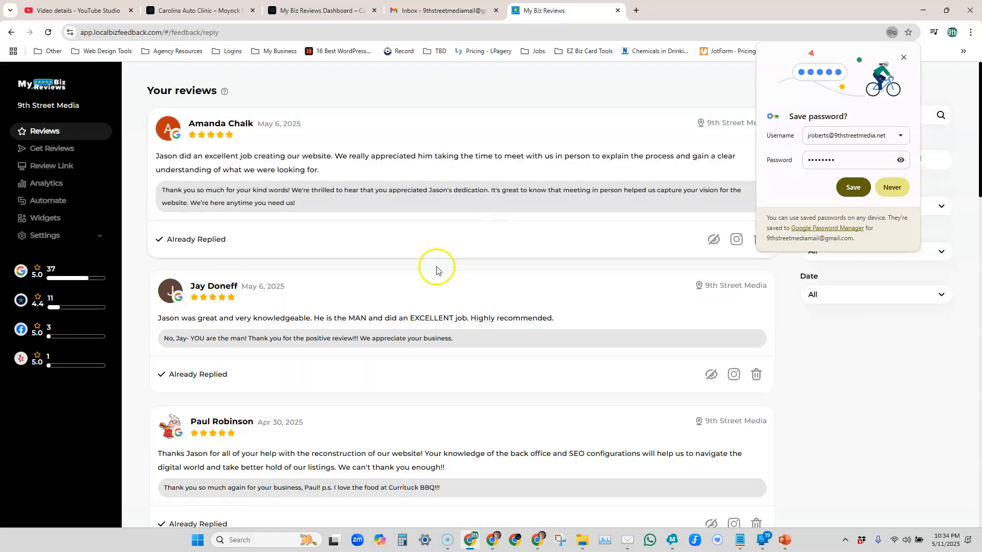
Step: In the Account settings, keep only the owner's first name in First Name and enter the surname in Last Name
click(98, 237)
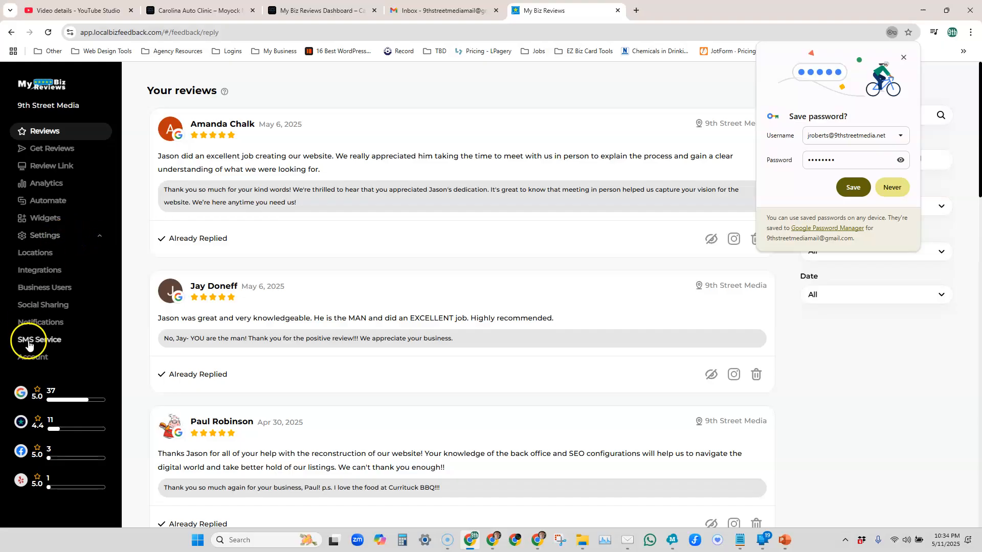
click(29, 356)
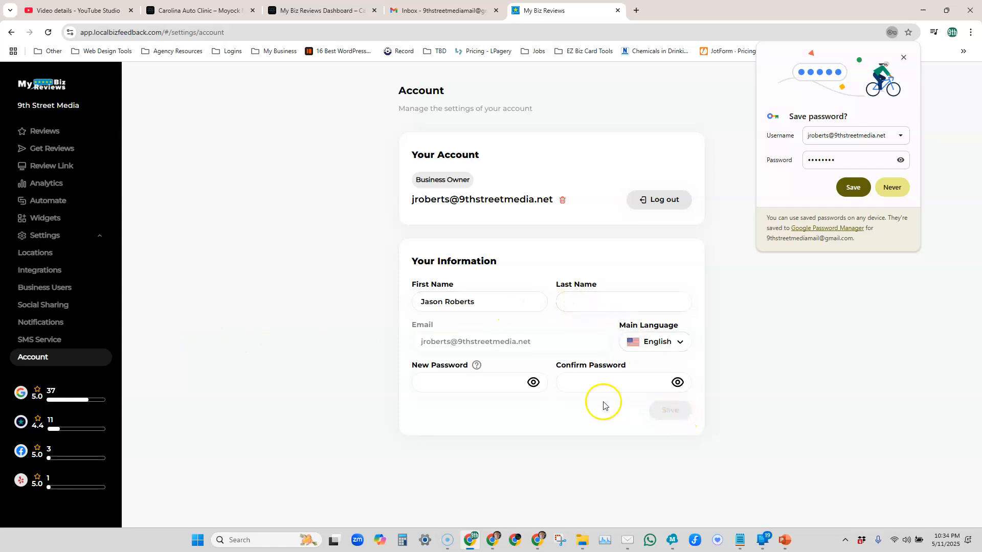
click(481, 385)
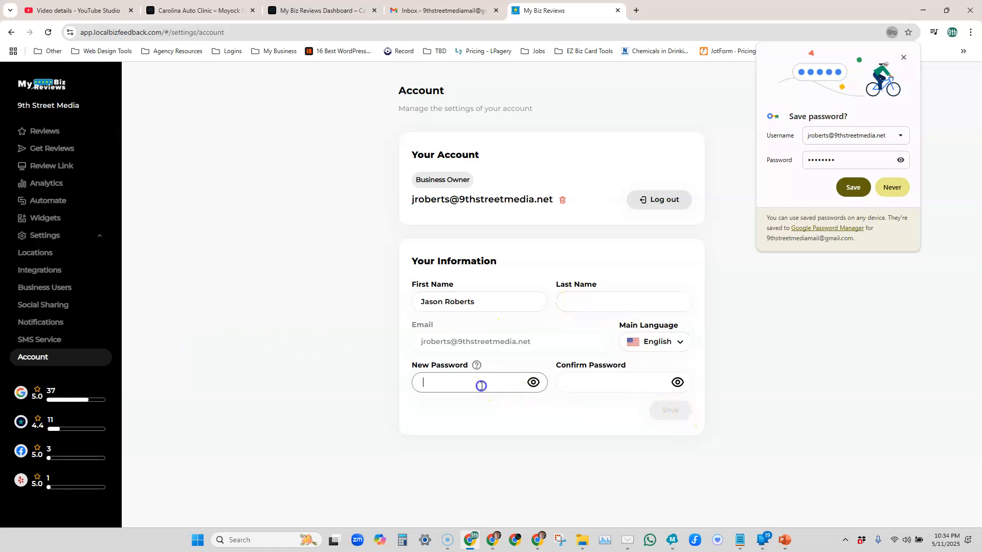
click(508, 300)
key(BackSpace)
key(BackSpace)
key(BackSpace)
key(BackSpace)
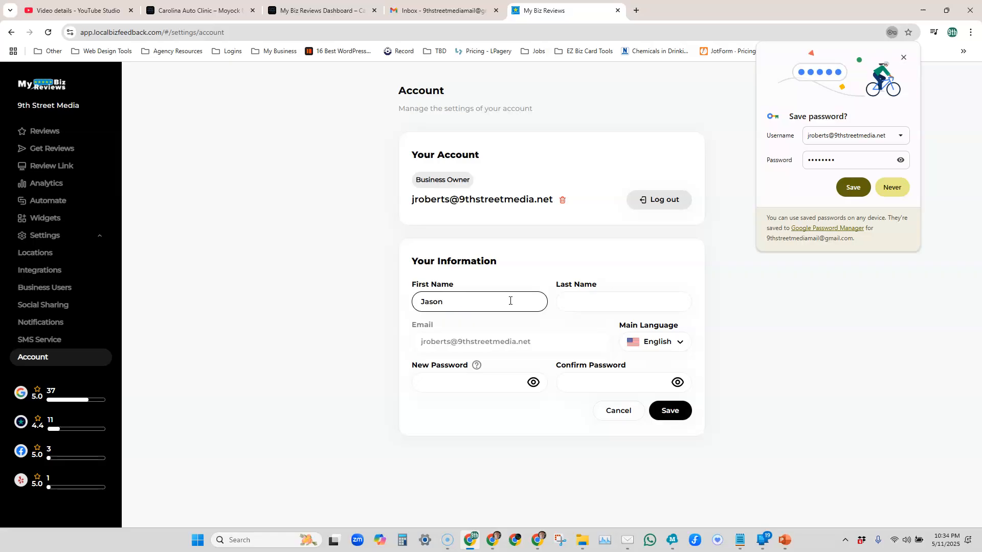
key(Tab)
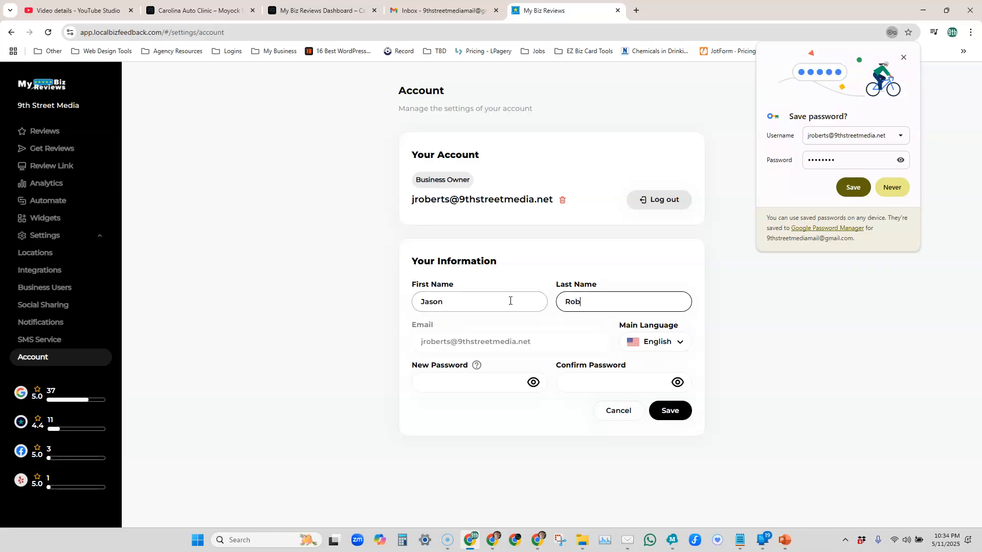
click(473, 381)
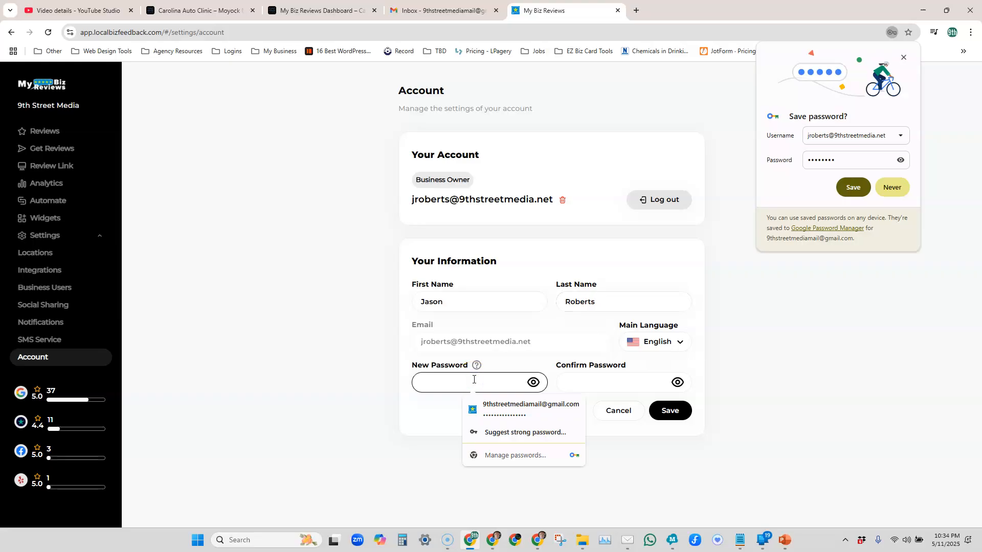
click(491, 406)
click(598, 388)
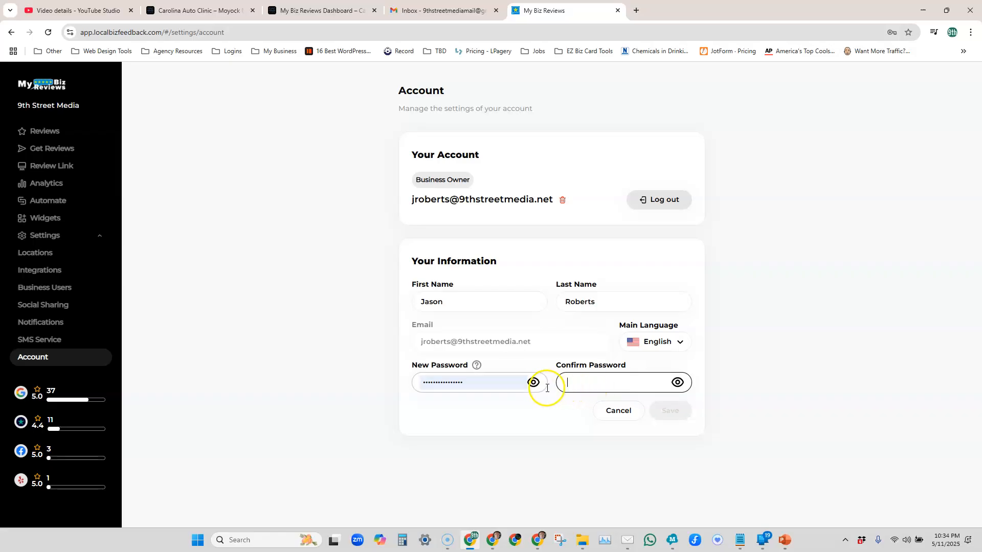
double_click(488, 382)
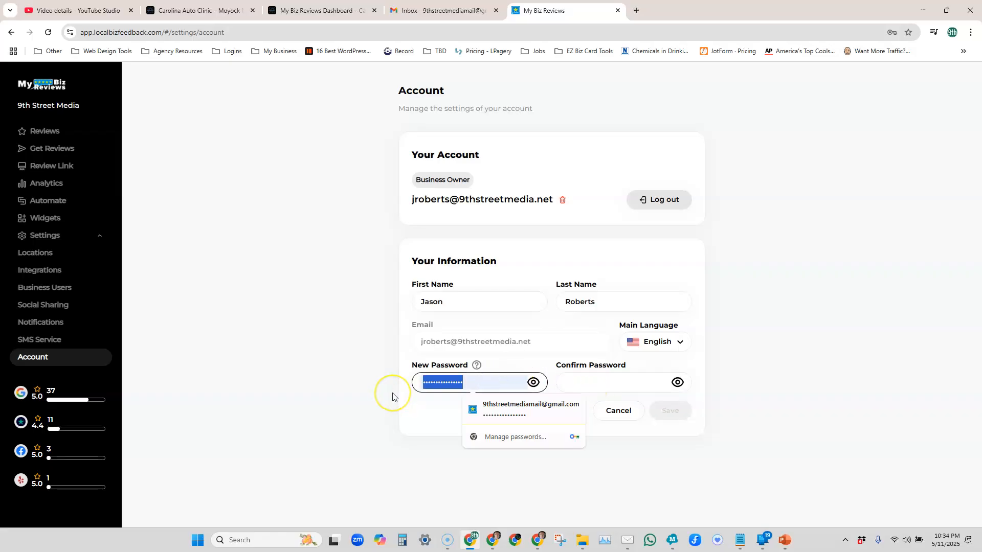
key(BackSpace)
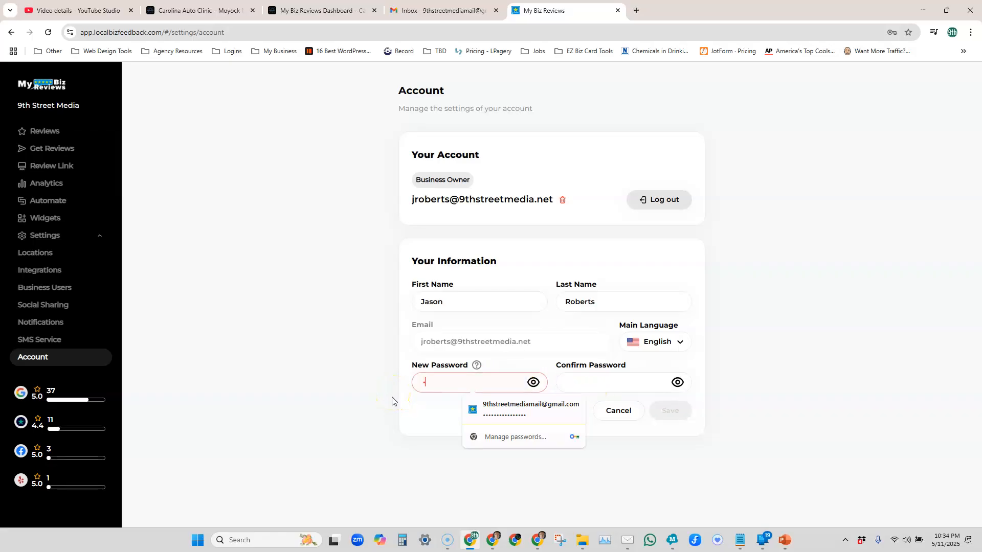
Step: Enter the new account password in New Password and Confirm Password, and save the account information
key(BackSpace)
key(BackSpace)
text(•)
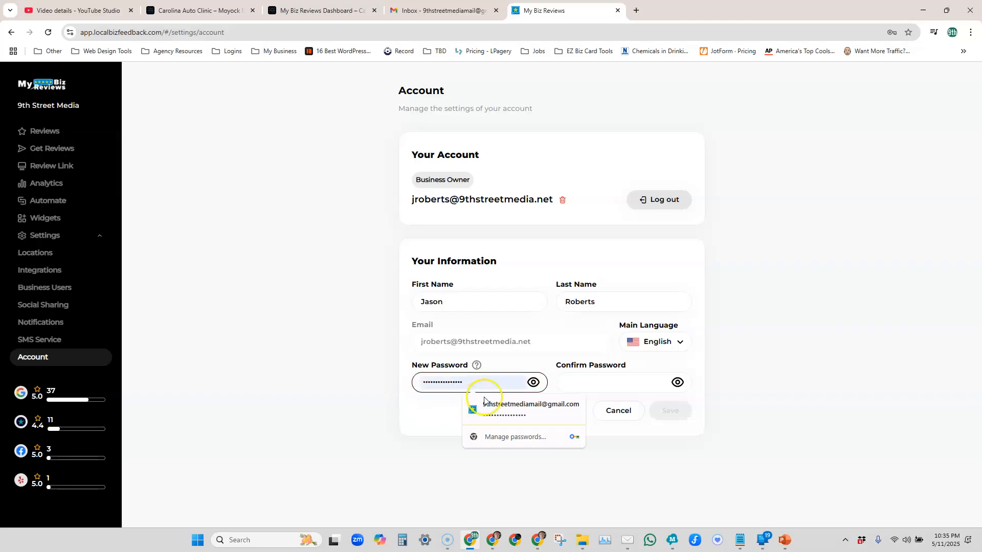
click(533, 382)
click(575, 385)
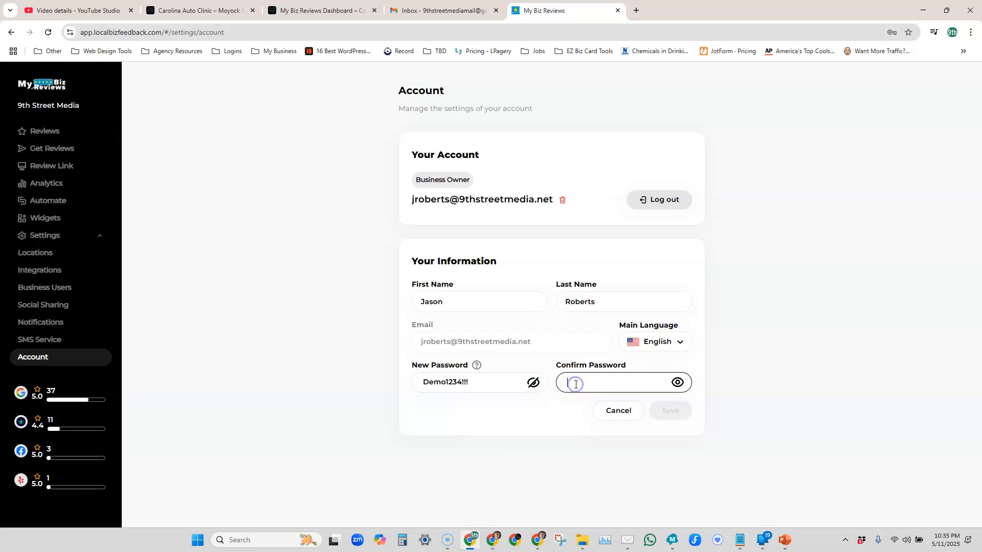
text(De)
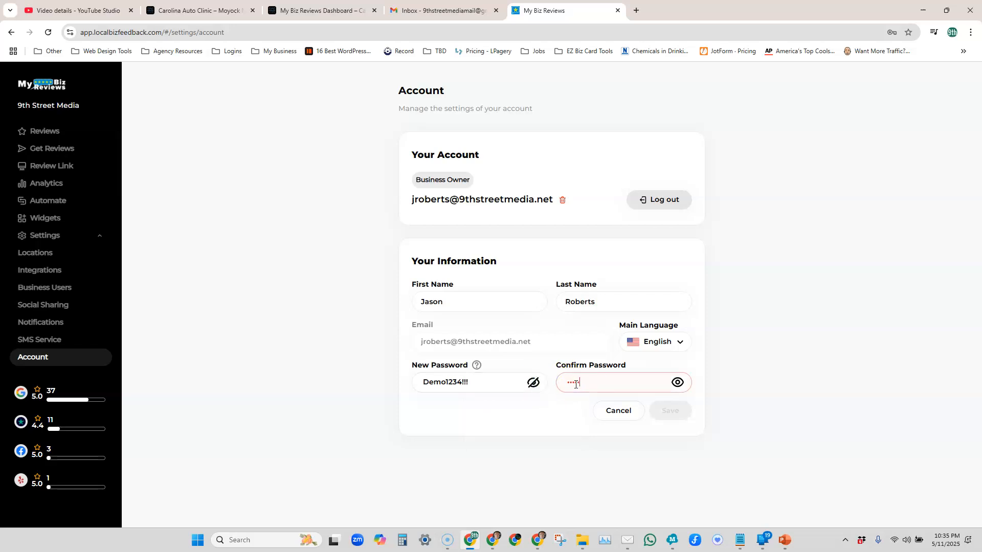
text(mo1234!!!)
click(661, 407)
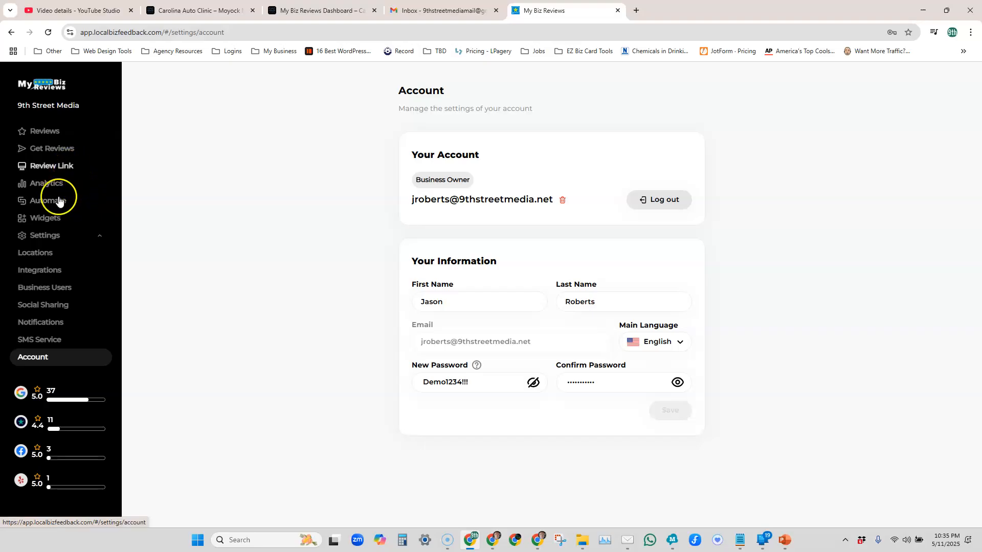
Step: In the Integrations settings, dismiss the browser's save-password prompt and remove the existing Google and Facebook integrations
click(52, 268)
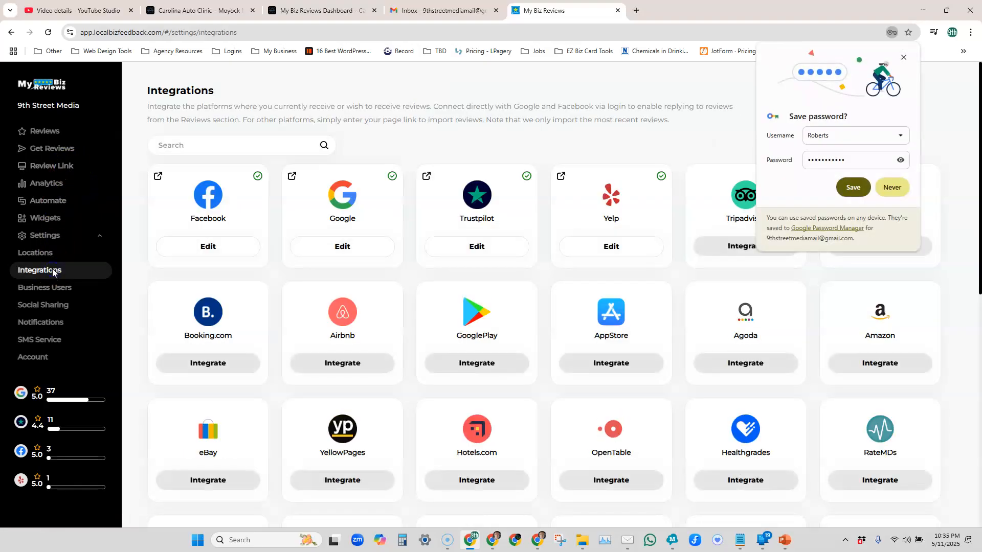
click(902, 58)
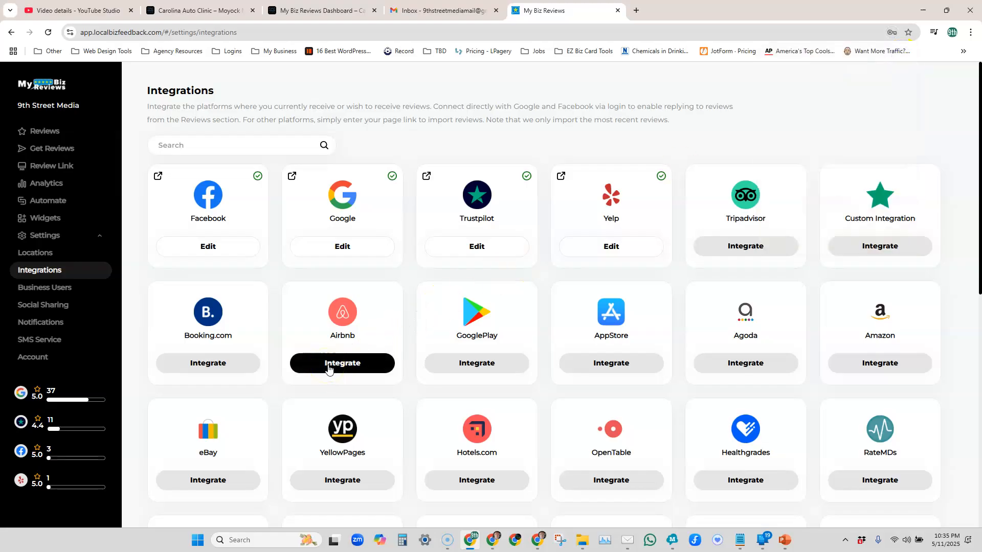
click(316, 242)
click(525, 331)
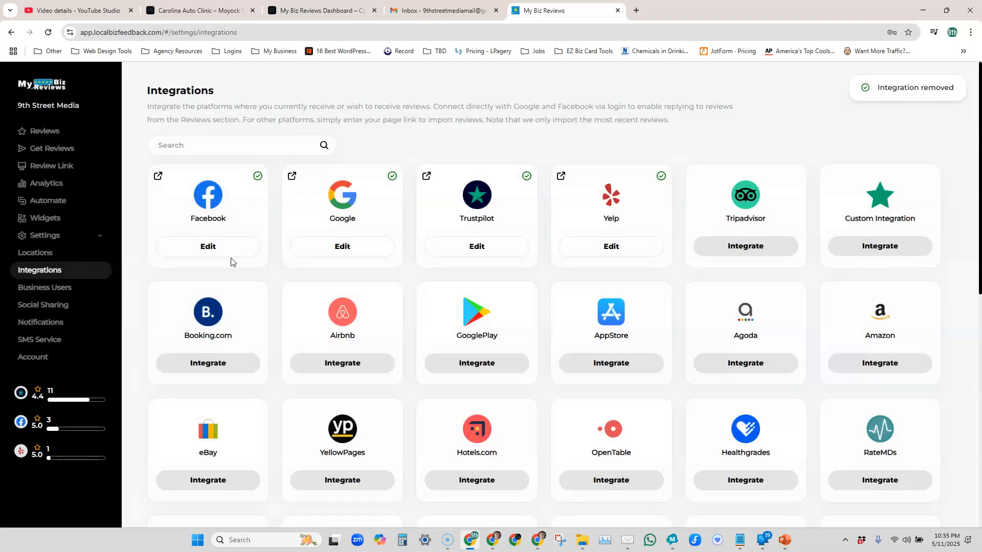
click(229, 252)
click(532, 325)
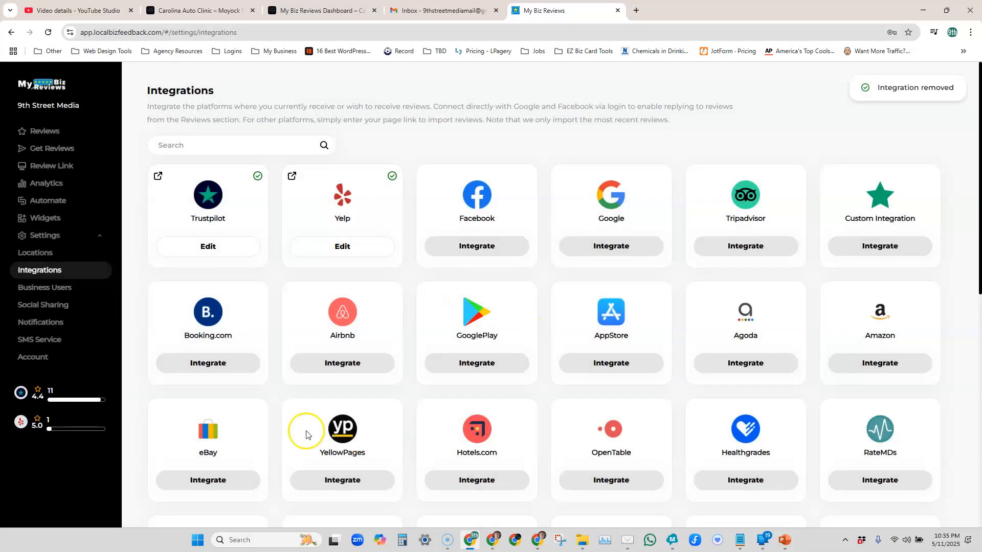
Step: Start the Google integration, sign in with the business owner's Google account, and allow MySaaS access to it
click(616, 247)
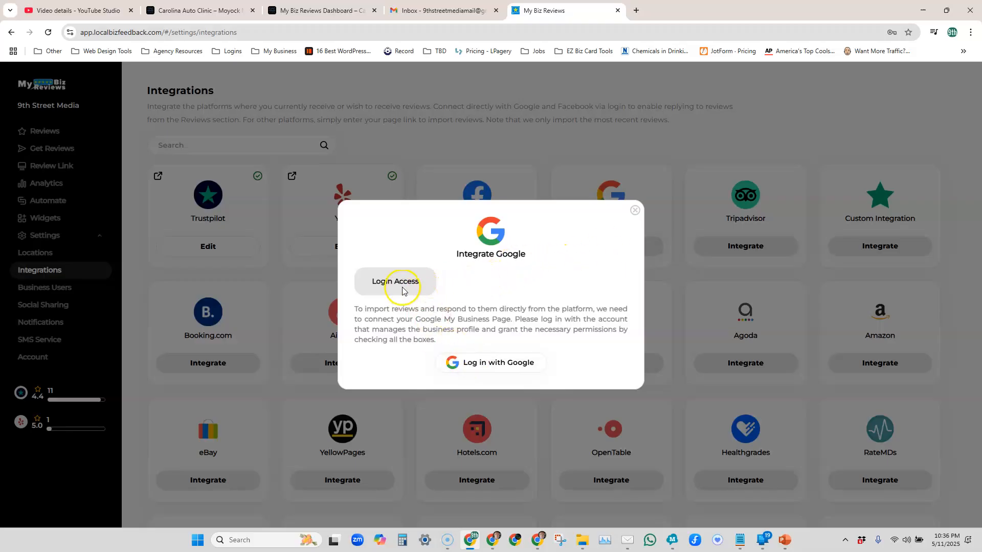
click(500, 365)
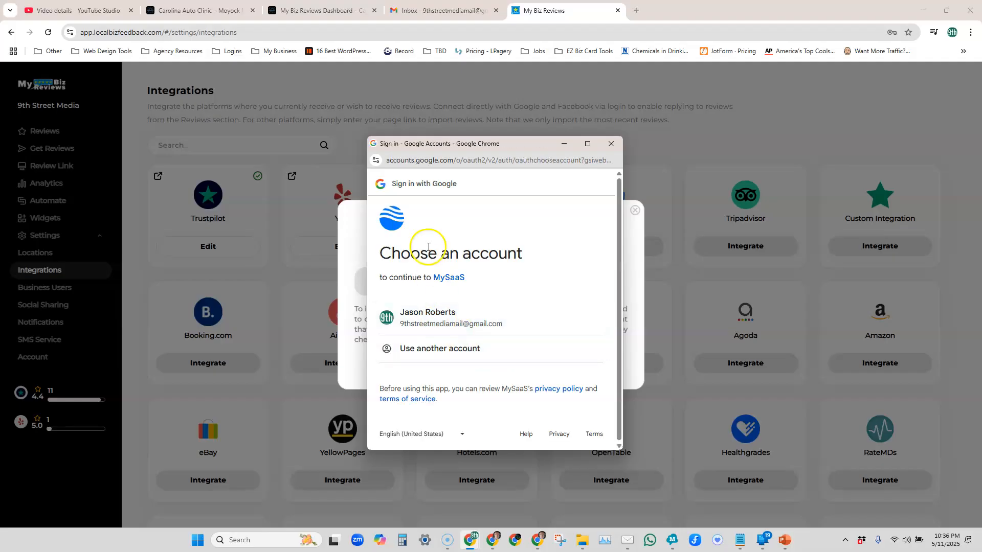
click(430, 315)
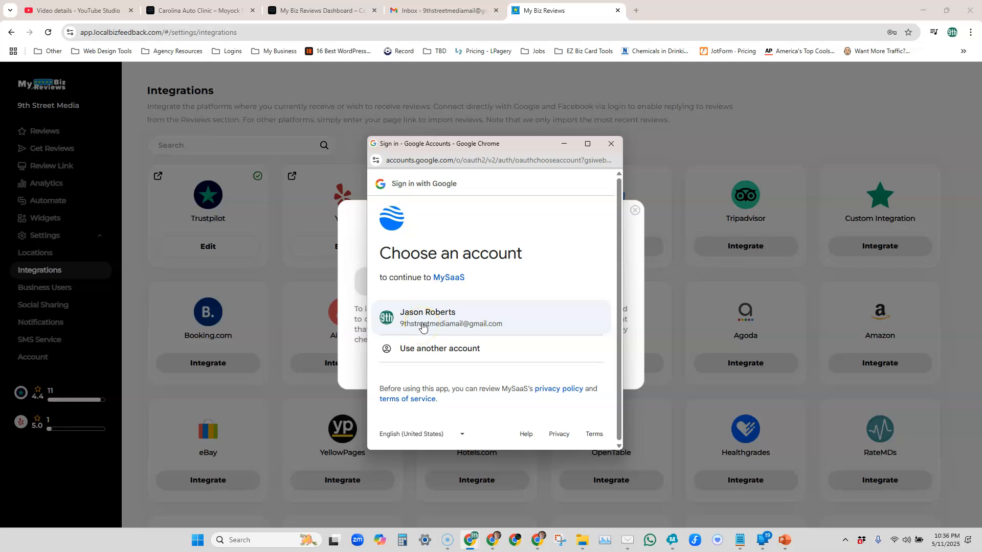
click(422, 326)
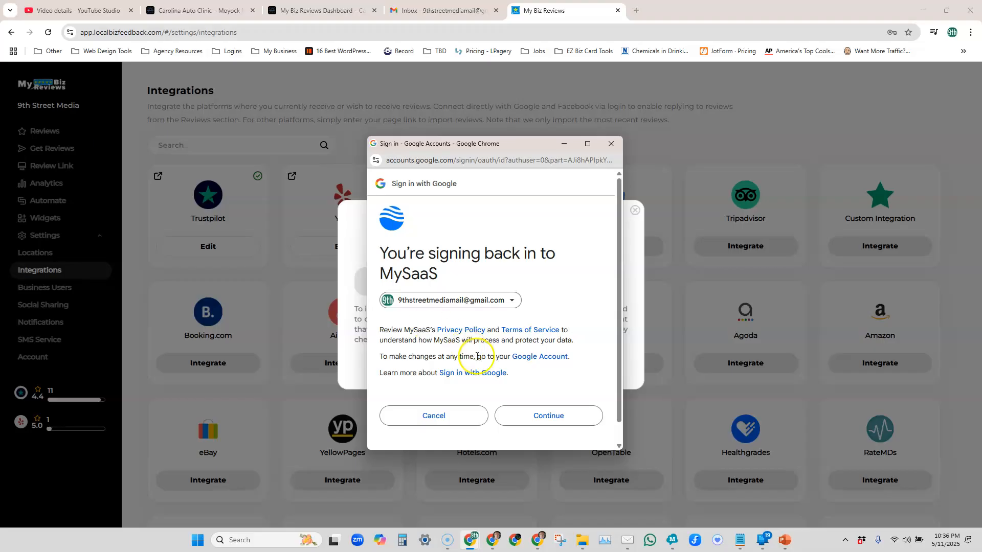
click(530, 412)
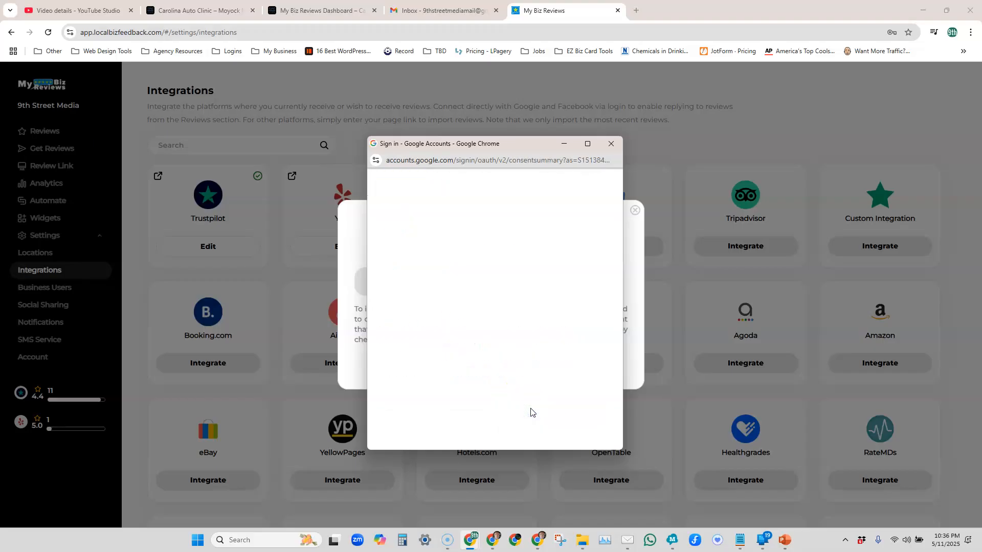
scroll(531, 410, down, 2)
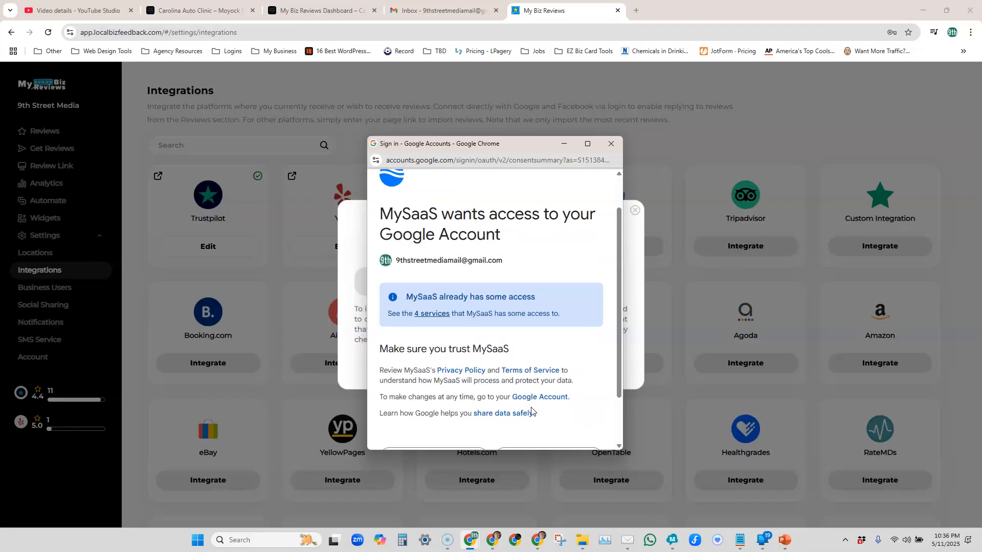
click(541, 398)
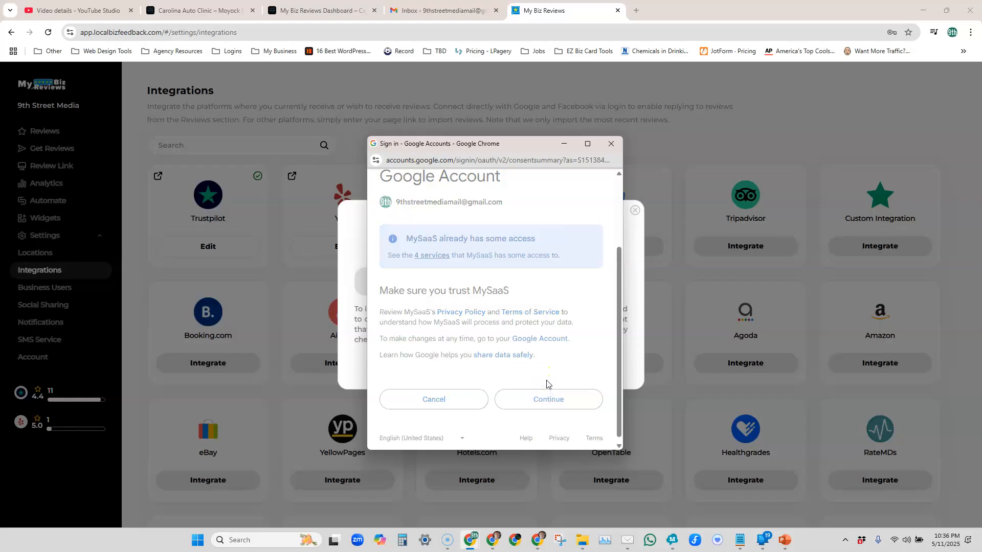
Step: Choose 9th Street Media as the business to connect and complete the Google integration
click(533, 375)
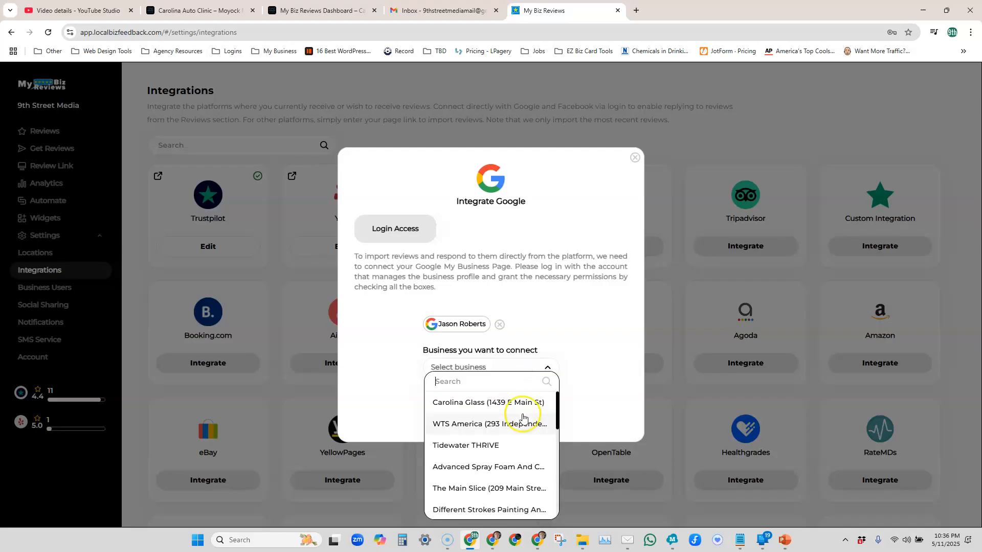
scroll(522, 418, down, 3)
scroll(522, 417, up, 4)
scroll(521, 418, down, 10)
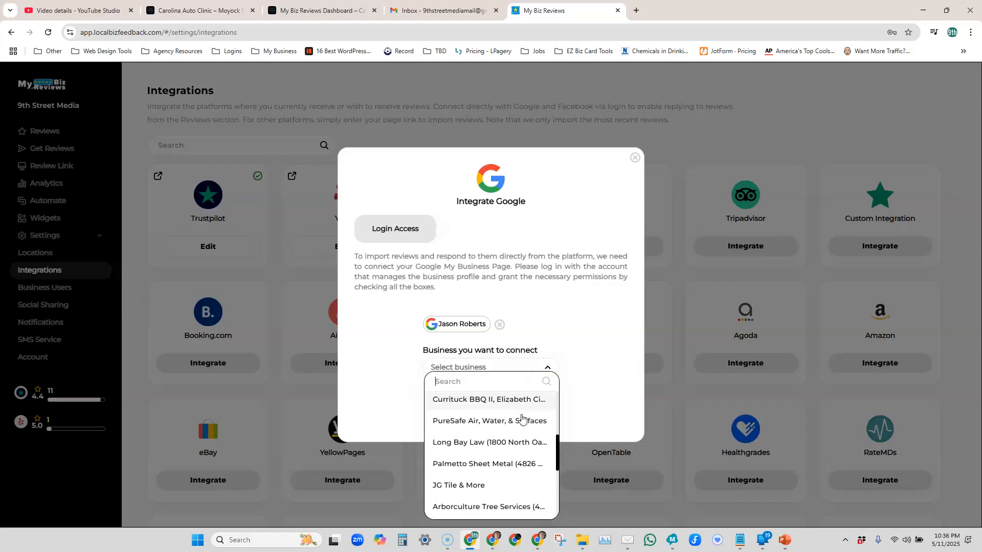
click(504, 433)
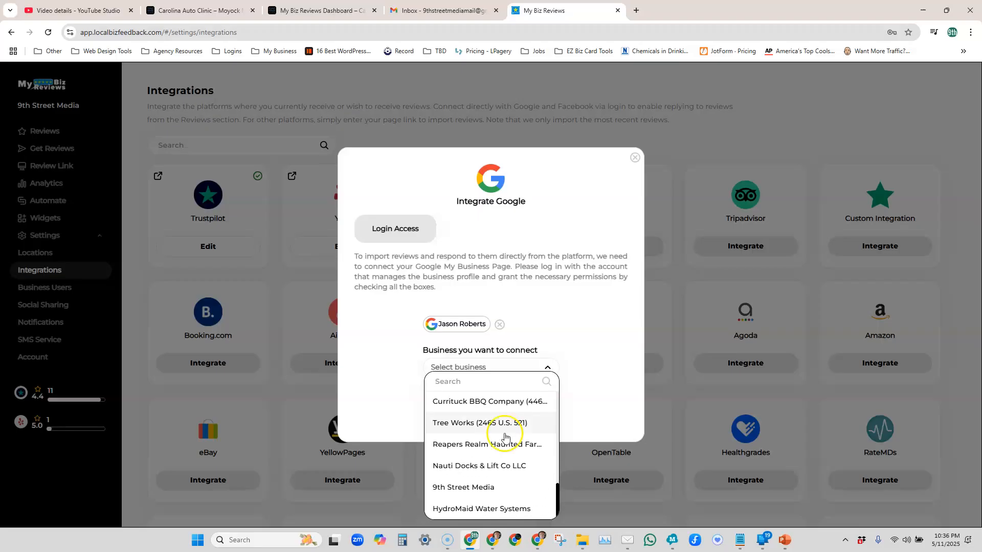
click(494, 487)
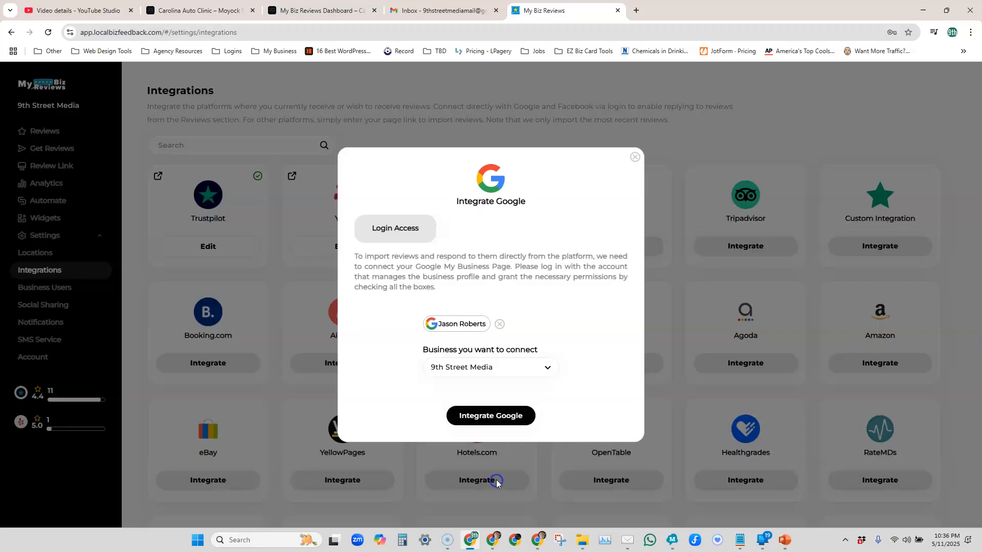
click(516, 425)
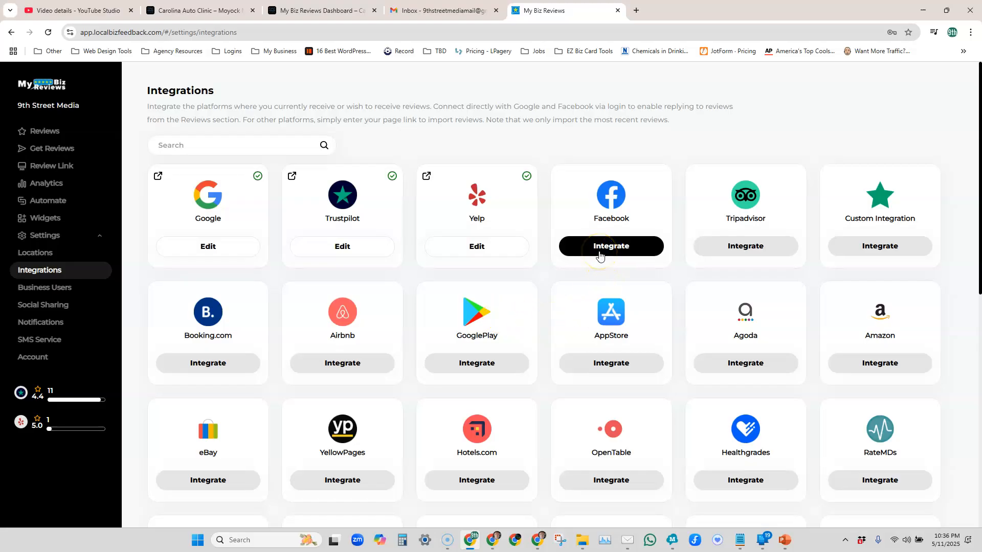
Step: Start the Facebook integration, log in with Facebook, and reconnect the owner's account to Reputation Connector
scroll(391, 291, down, 7)
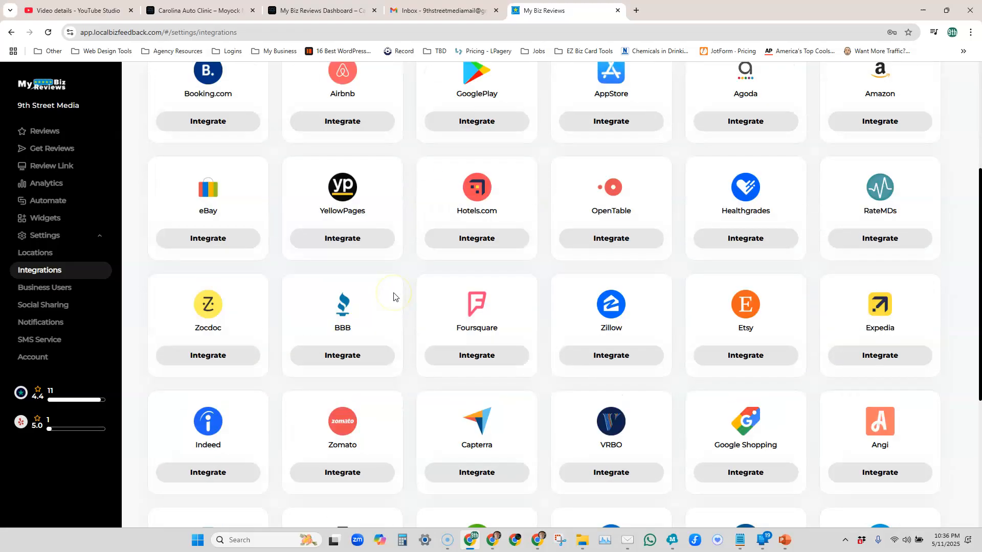
scroll(394, 297, down, 2)
scroll(393, 297, up, 8)
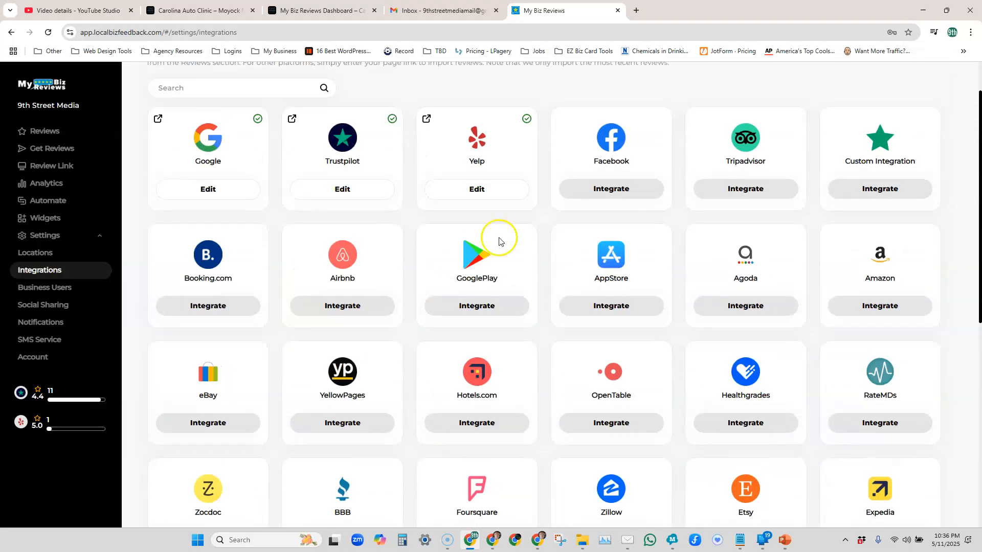
scroll(604, 348, up, 1)
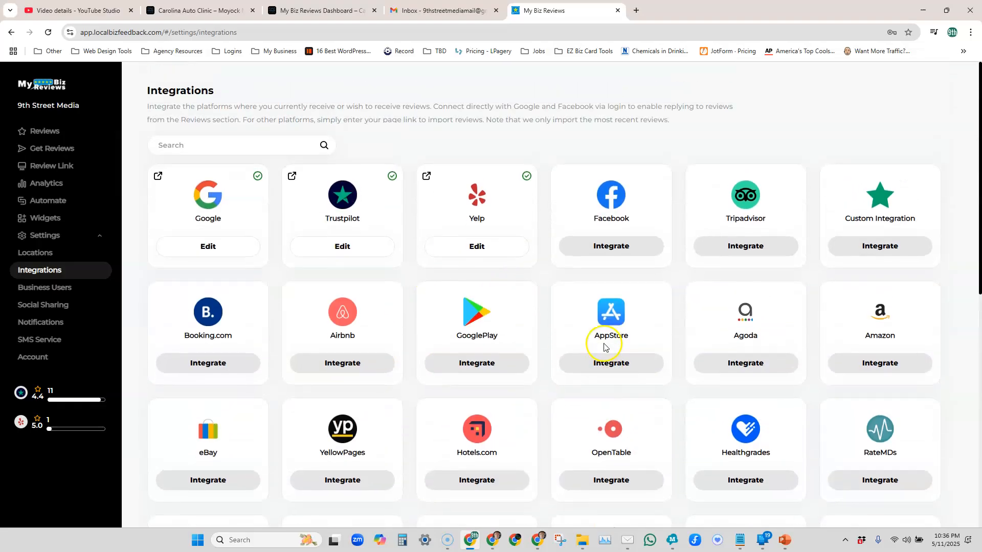
click(612, 249)
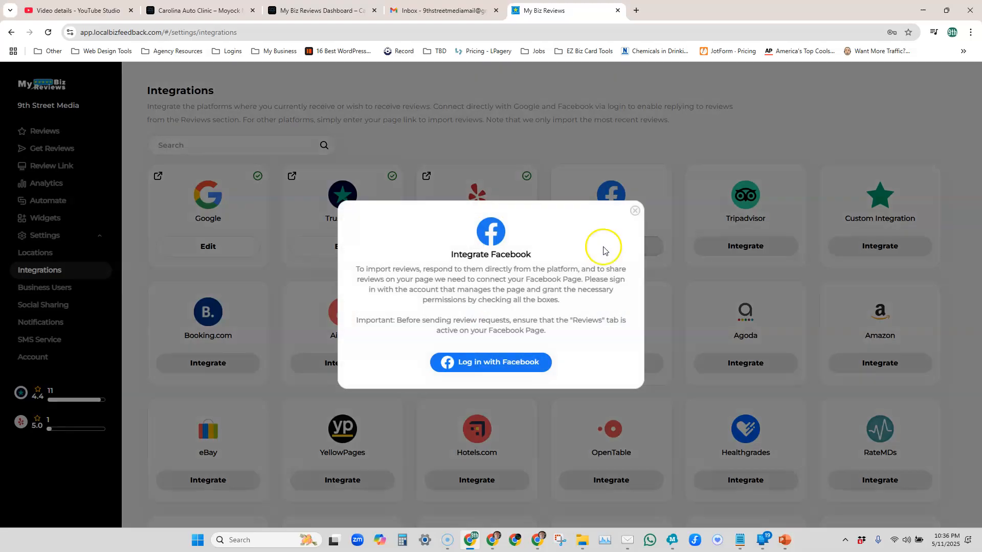
click(482, 363)
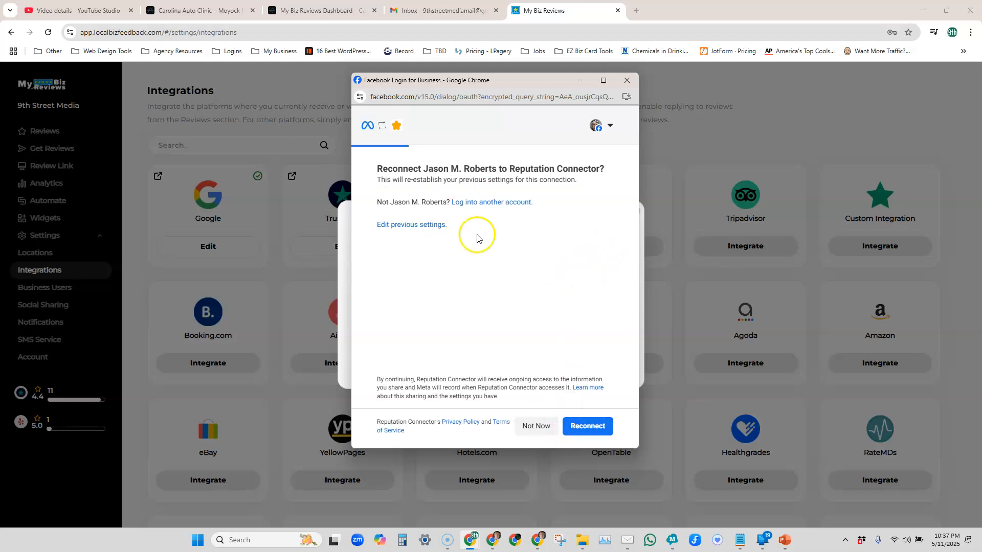
click(587, 425)
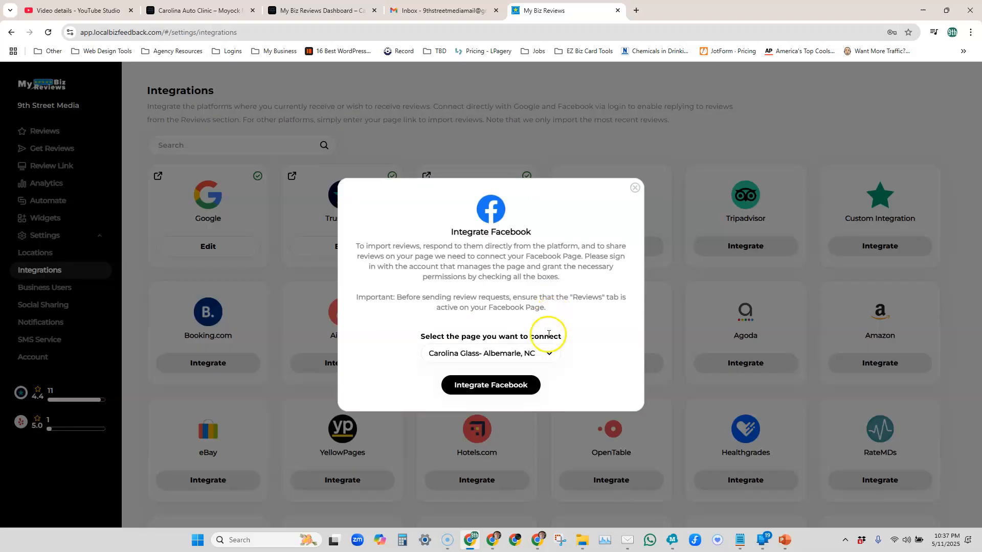
Step: Select 9th Street Media as the Facebook page to connect and complete the Facebook integration
click(541, 355)
scroll(535, 417, down, 3)
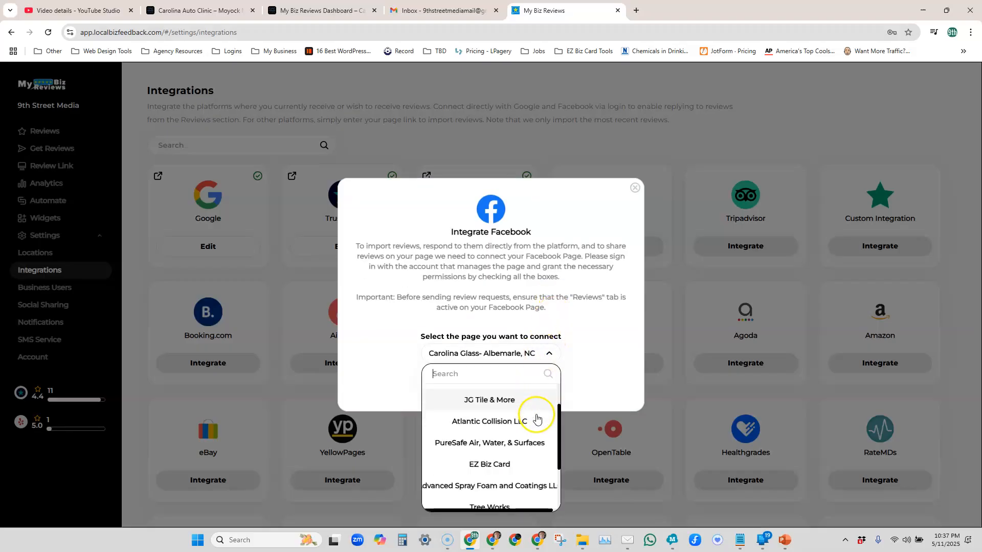
click(514, 451)
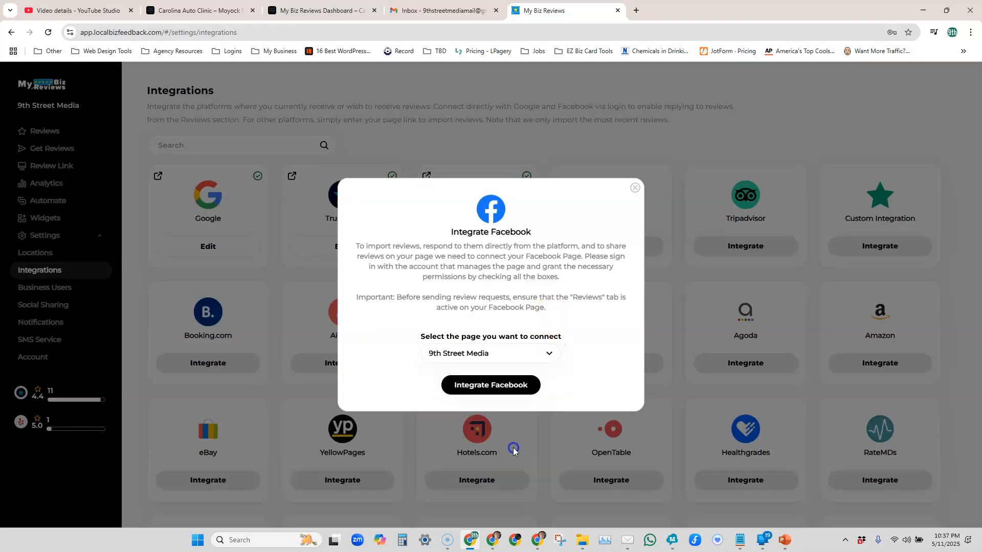
click(495, 388)
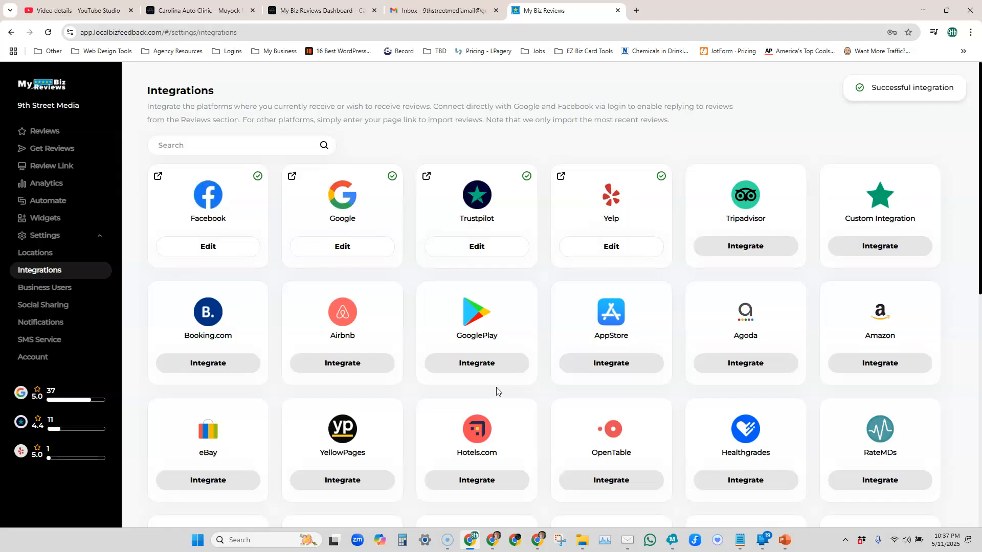